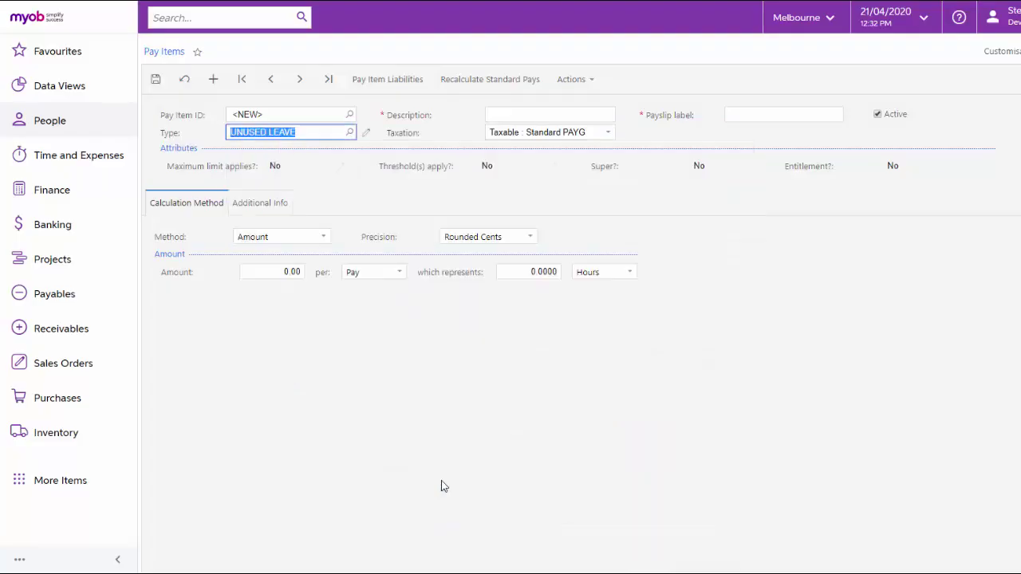
Set the new unused leave pay item's calculation method to Rated and display its taxation options.
left_click(324, 237)
left_click(271, 266)
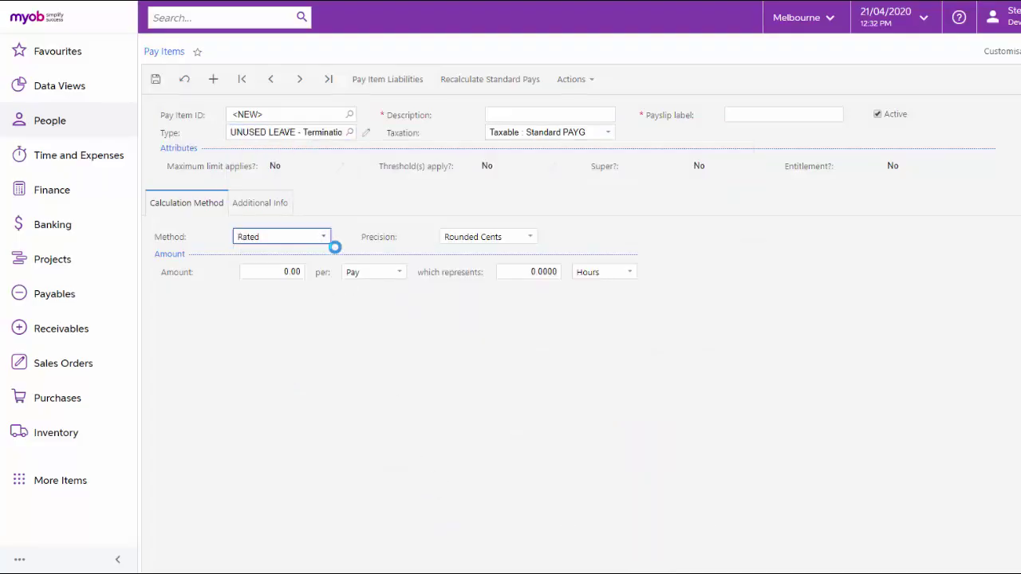
left_click(608, 132)
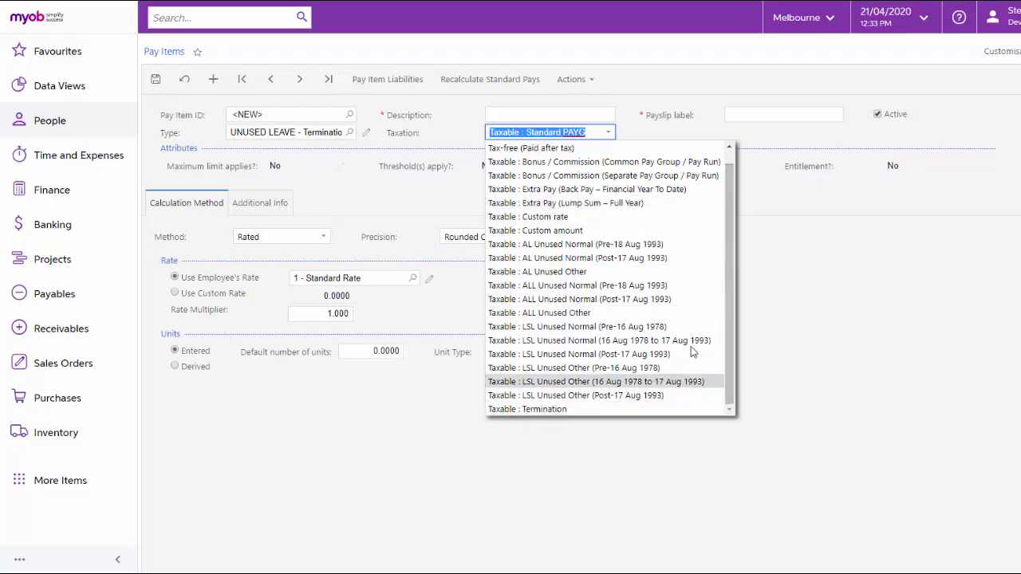
scroll(686, 239, "up", 1)
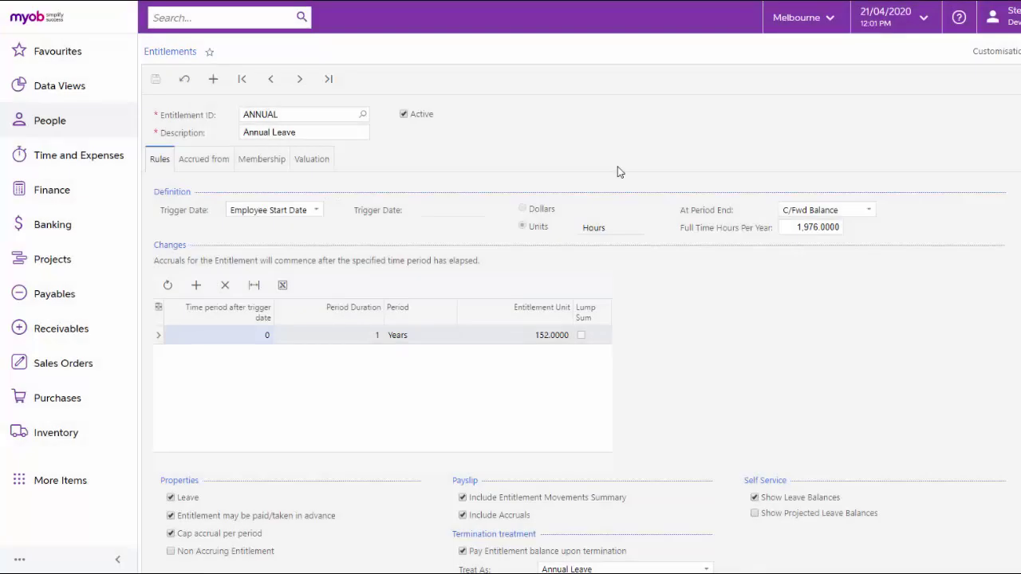
Set the Annual Leave entitlement's termination treatment to Other and open its pay item selection.
scroll(620, 172, "down", 1)
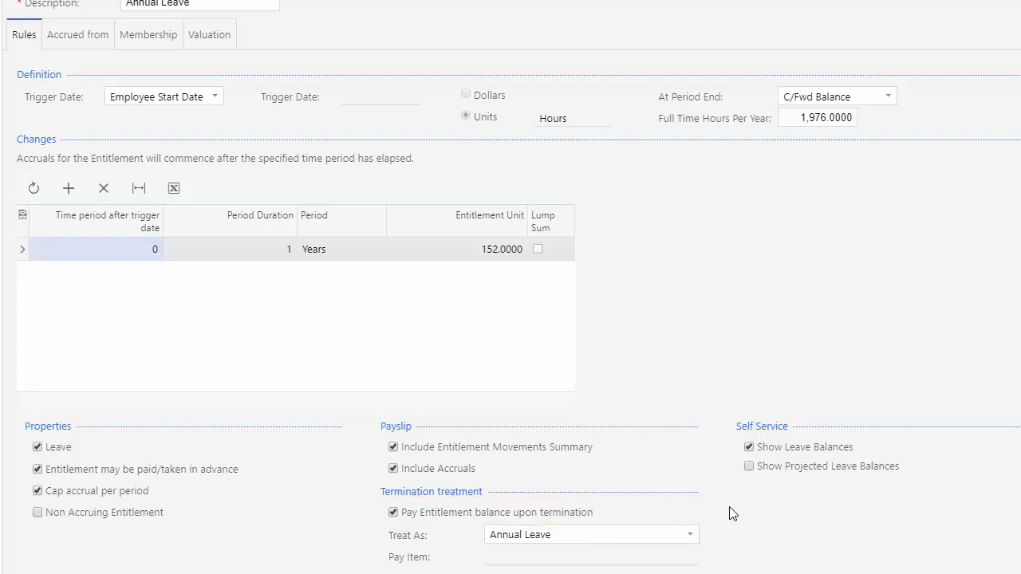
left_click(688, 536)
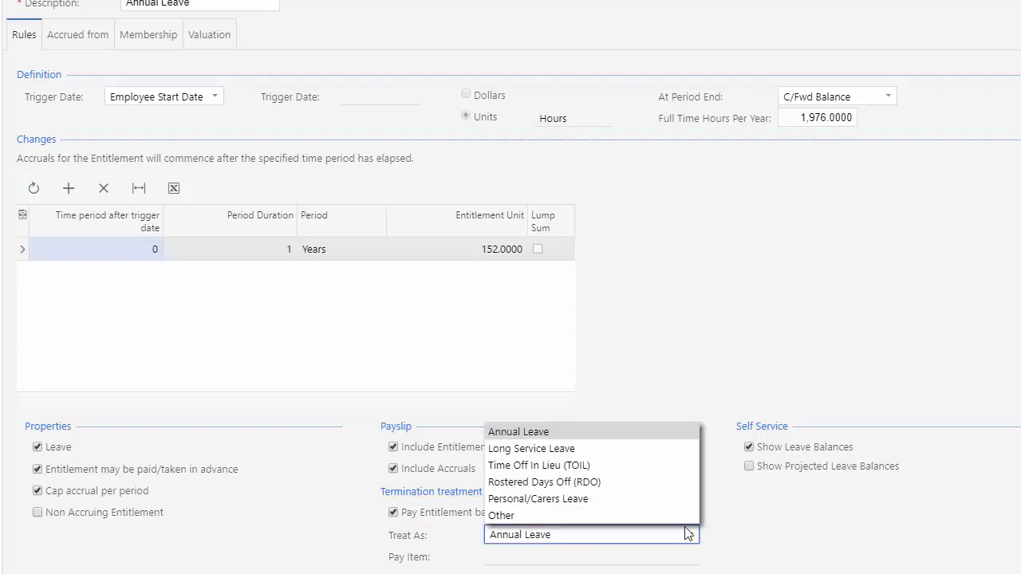
left_click(636, 515)
left_click(629, 555)
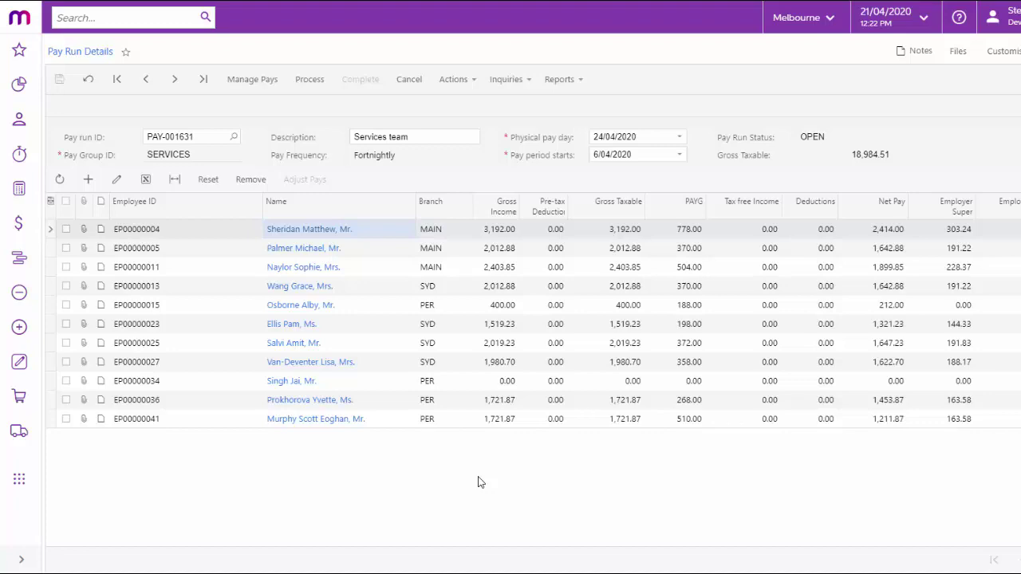
Open the second listed employee's current pay in the Services team pay run and continue into the Termination form.
left_click(330, 248)
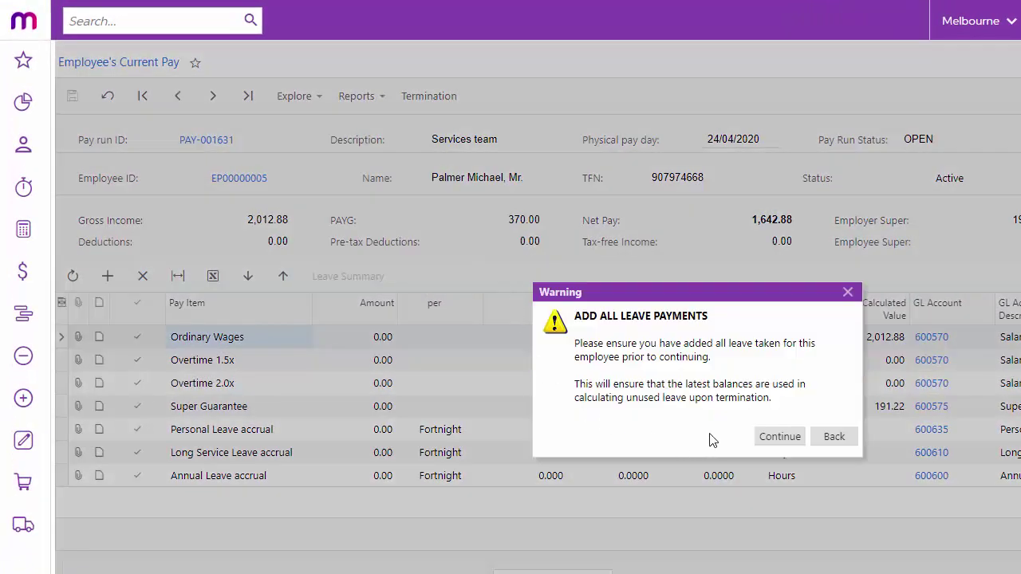
left_click(771, 441)
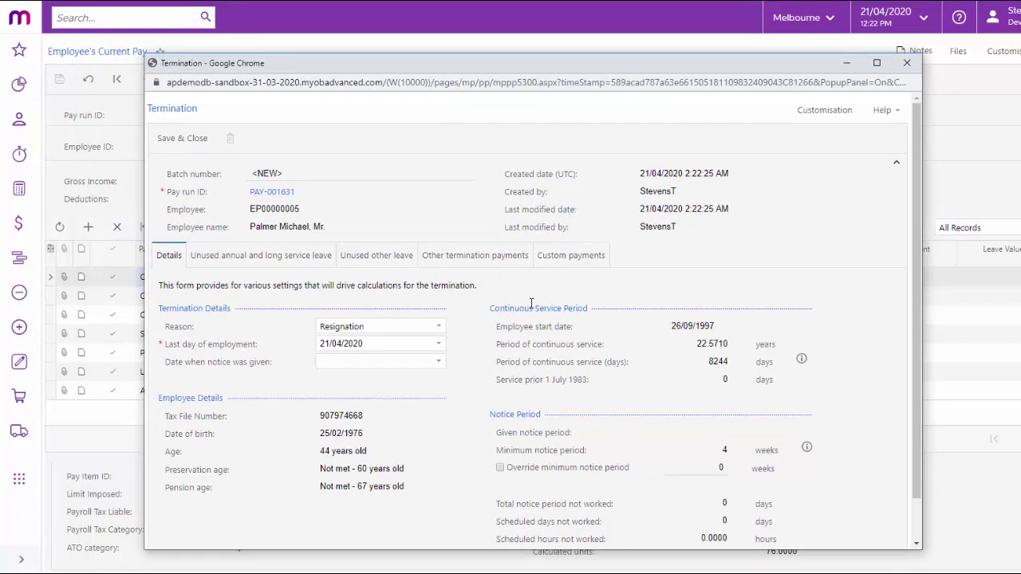
Record 1/04/2020 as the date notice was given and set the termination reason to Genuine Redundancy.
left_click(439, 329)
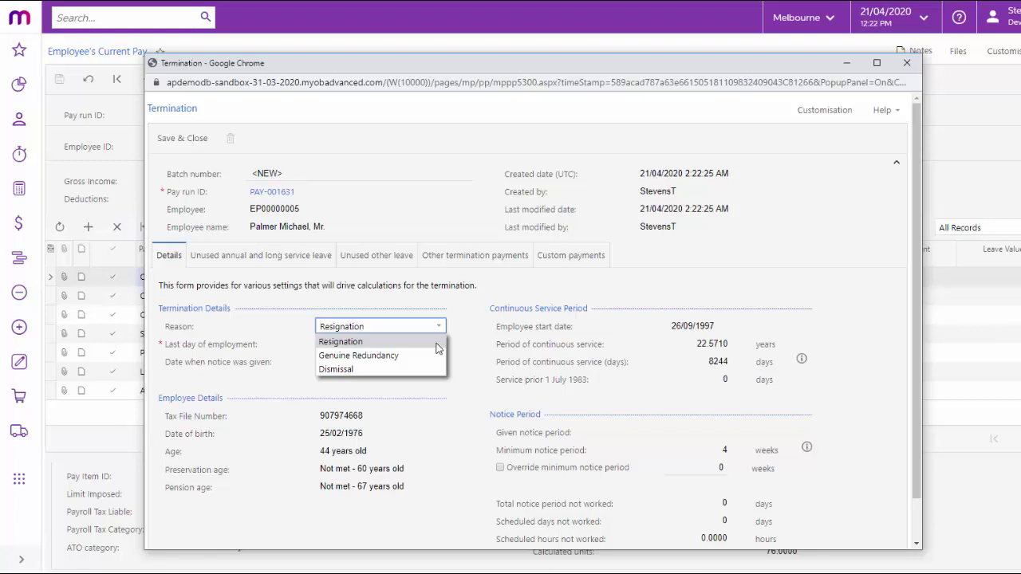
left_click(436, 342)
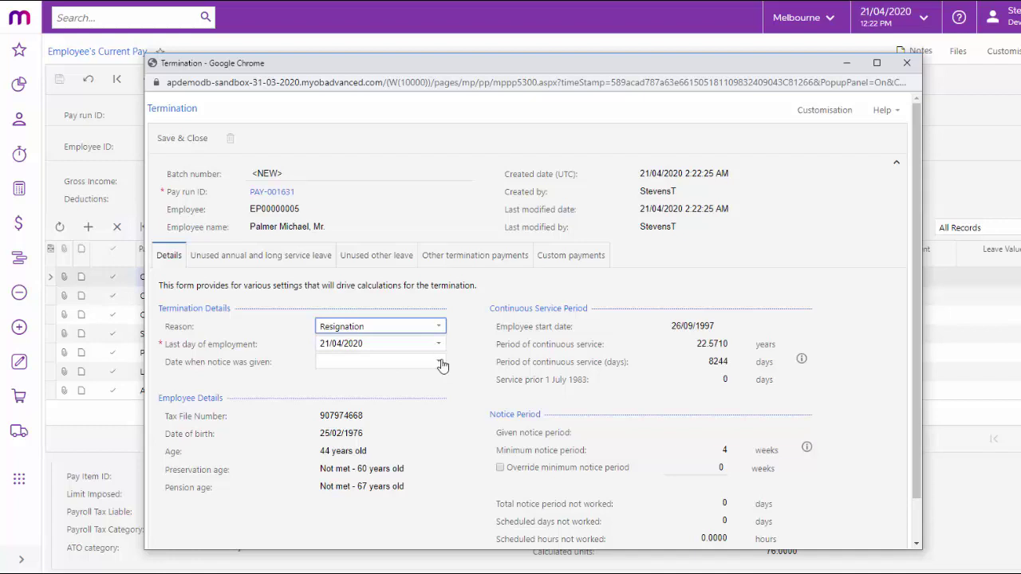
left_click(440, 361)
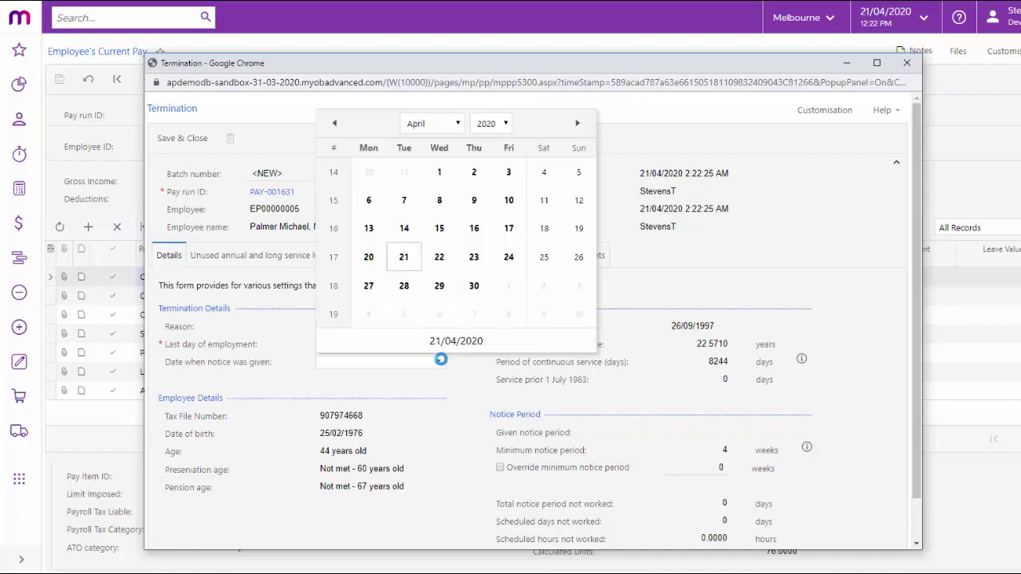
left_click(438, 172)
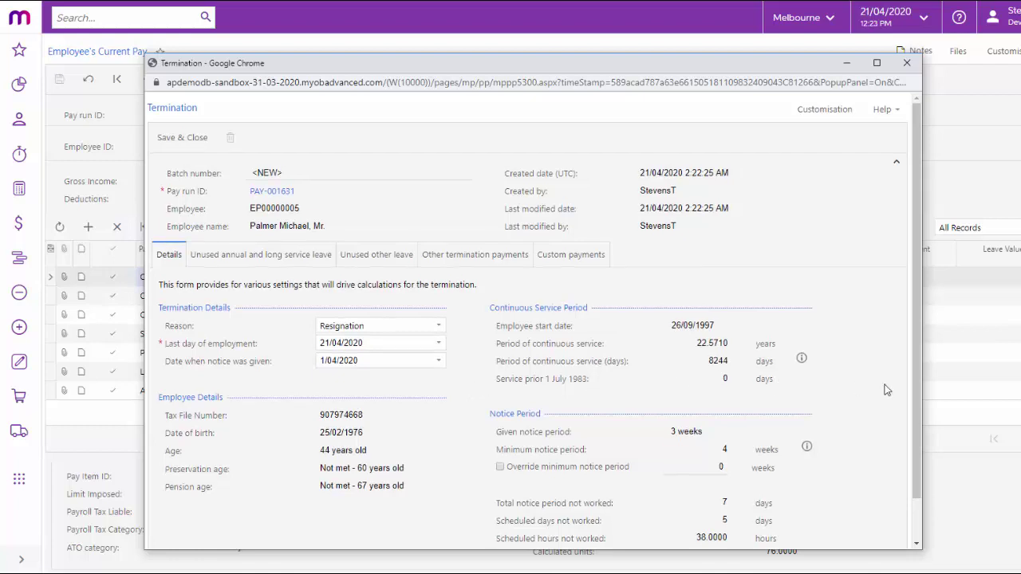
scroll(878, 391, "down", 1)
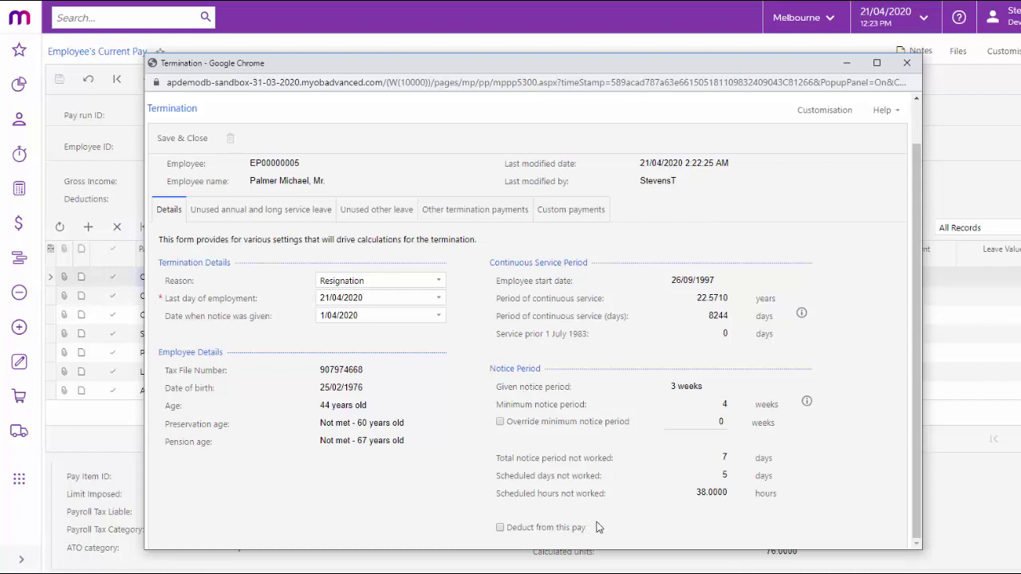
left_click(438, 281)
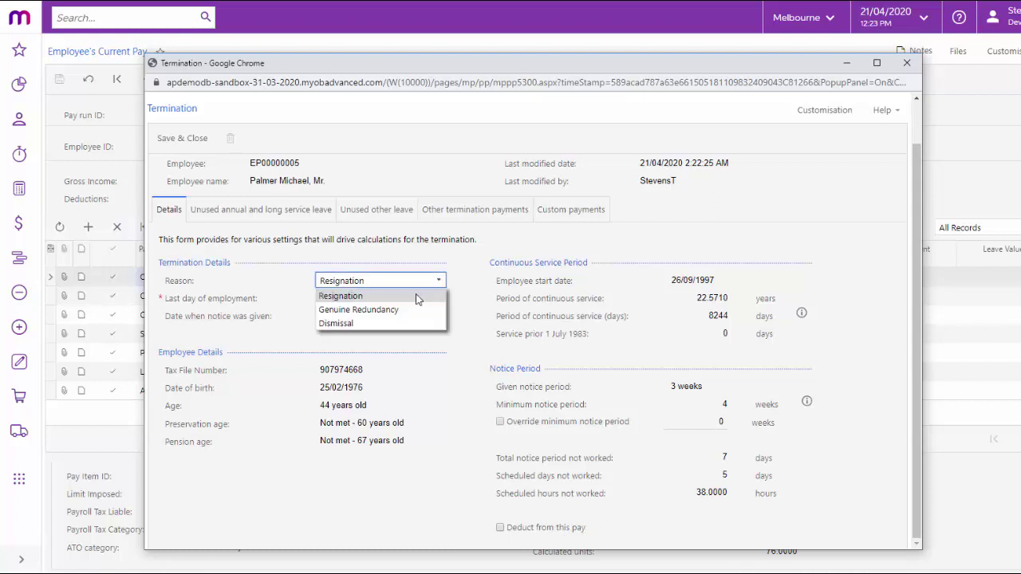
left_click(403, 316)
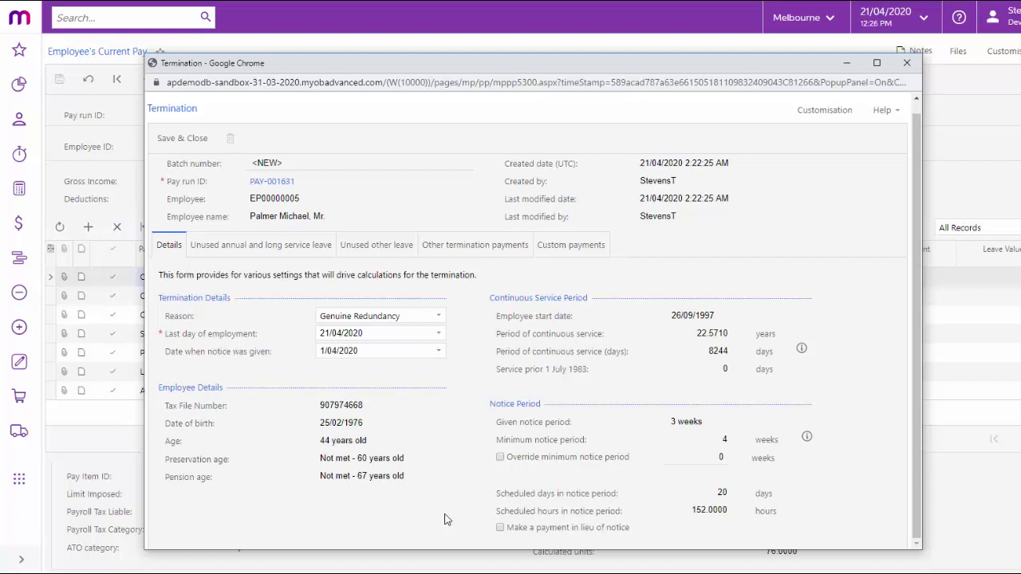
Review the termination's unused annual and long service leave, unused other leave and other termination payments.
left_click(307, 247)
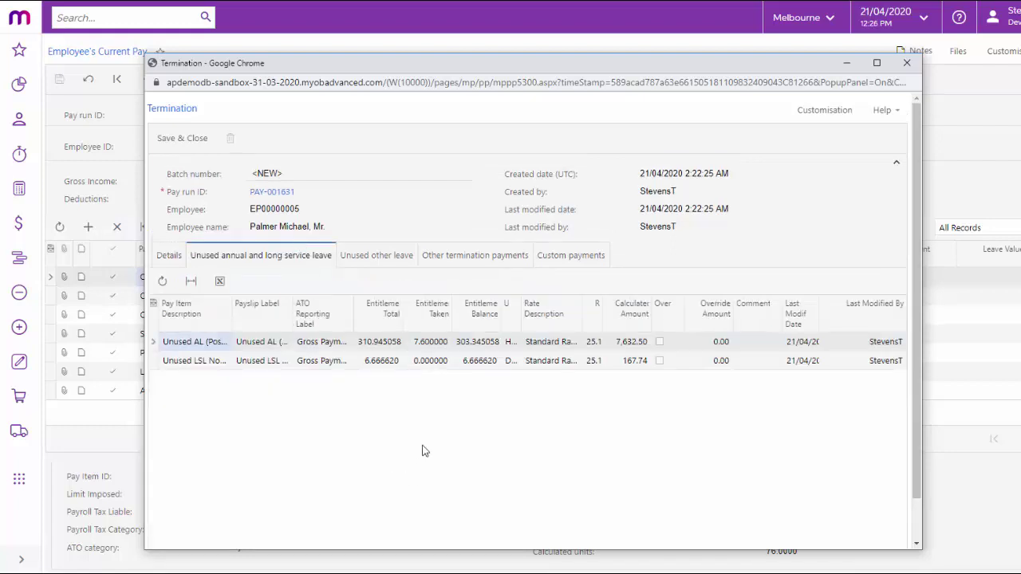
left_click(376, 257)
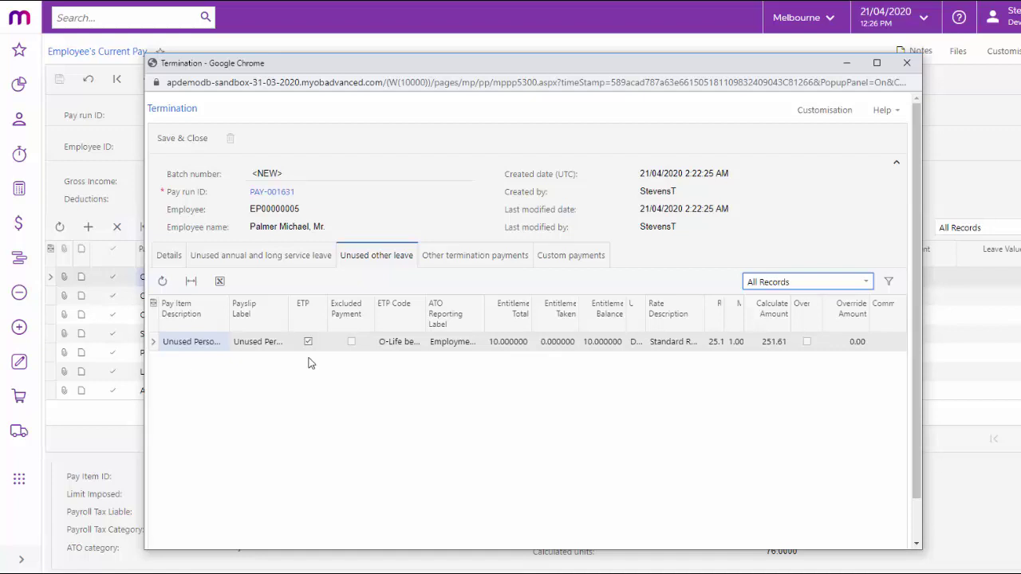
left_click(477, 256)
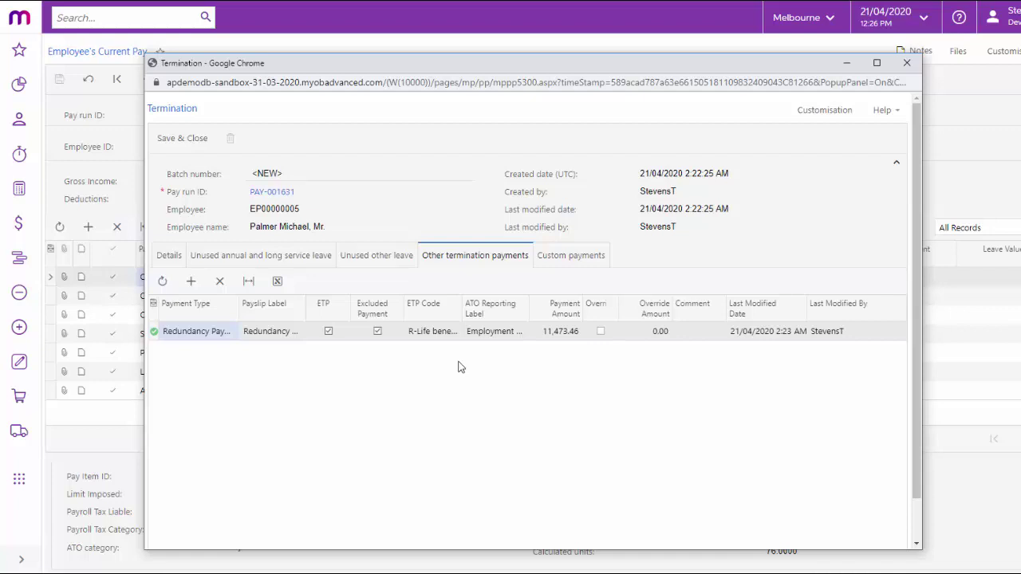
Start a blank custom payment line, then save and close the termination and update the employee's current pay.
left_click(571, 256)
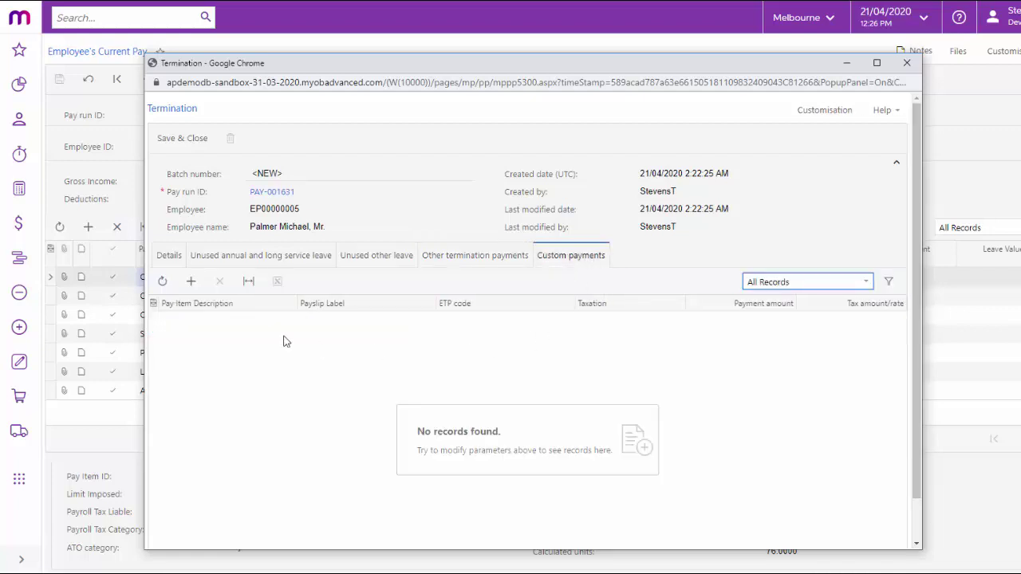
left_click(192, 282)
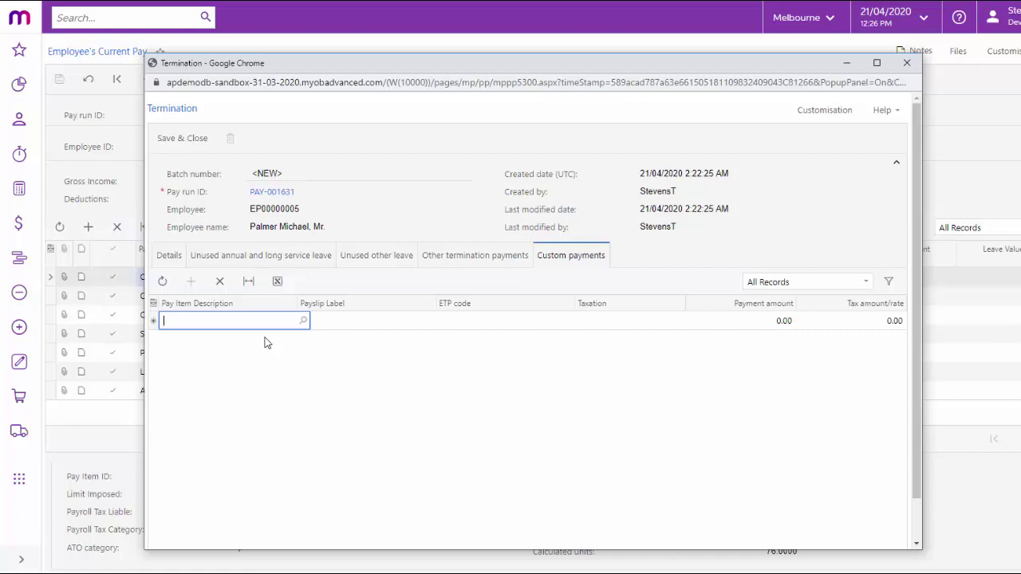
left_click(181, 140)
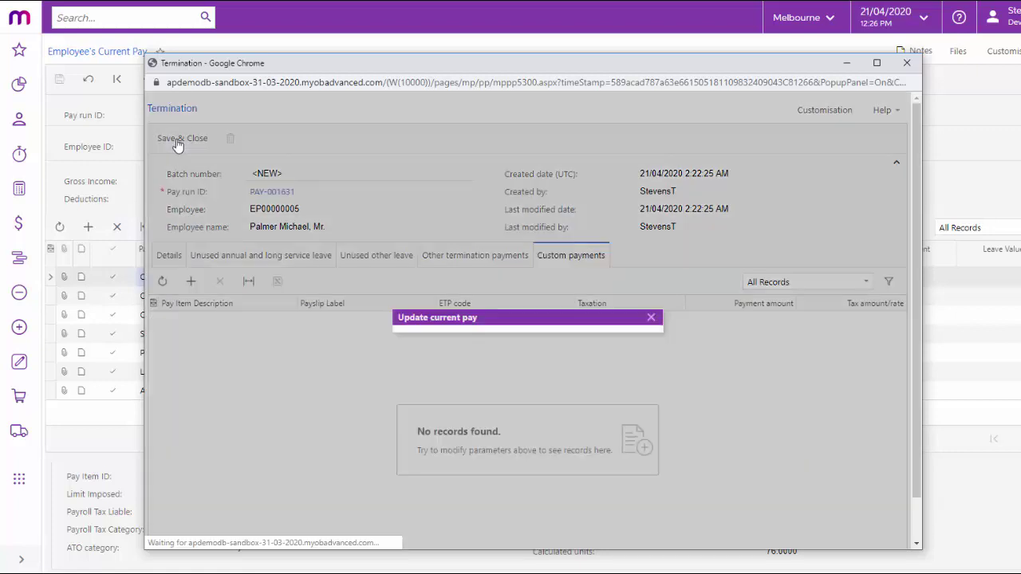
left_click(590, 353)
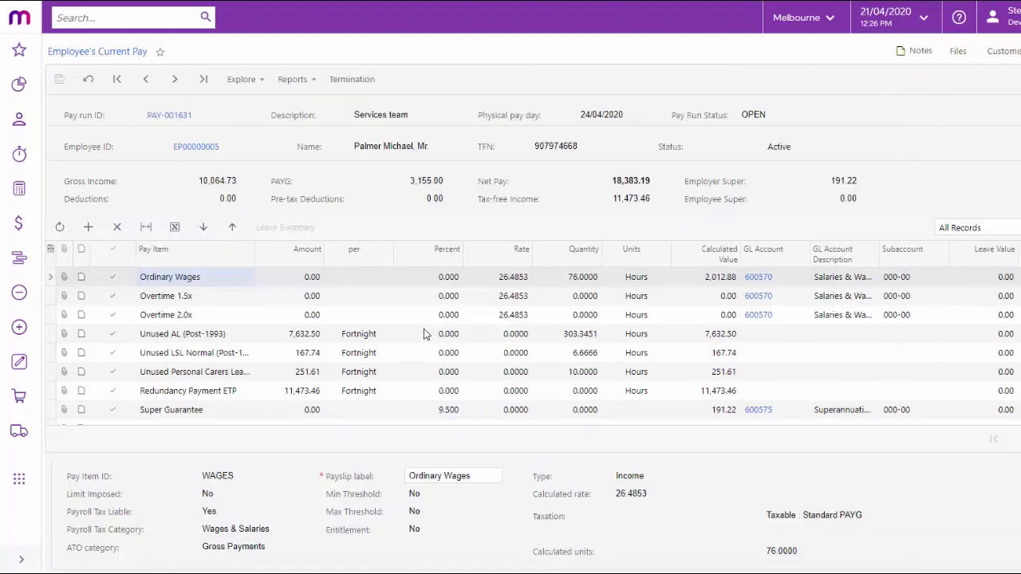
Examine the termination lines in the employee's current pay, then open and read through the Termination Summary report.
scroll(425, 333, "down", 2)
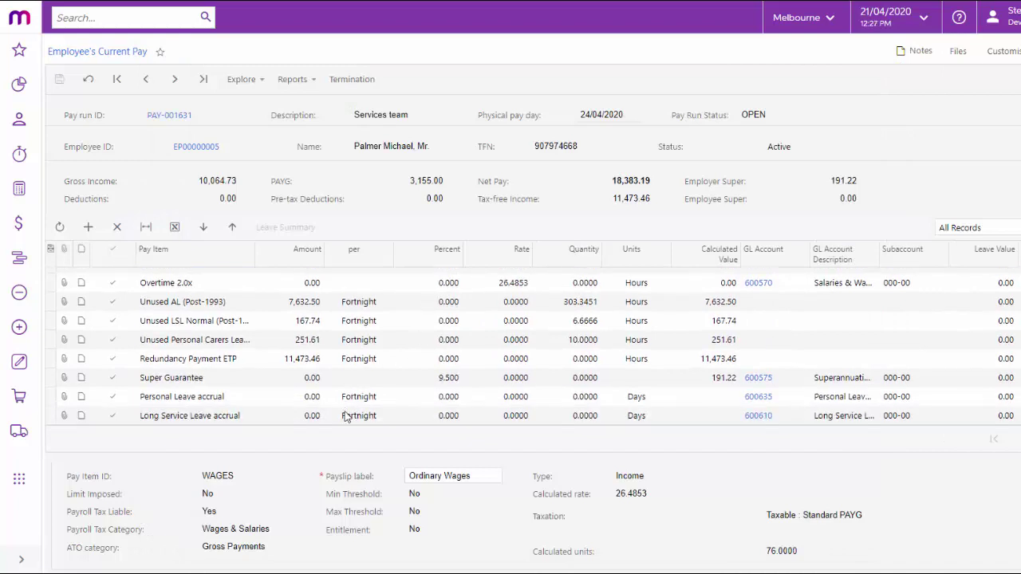
scroll(370, 331, "up", 2)
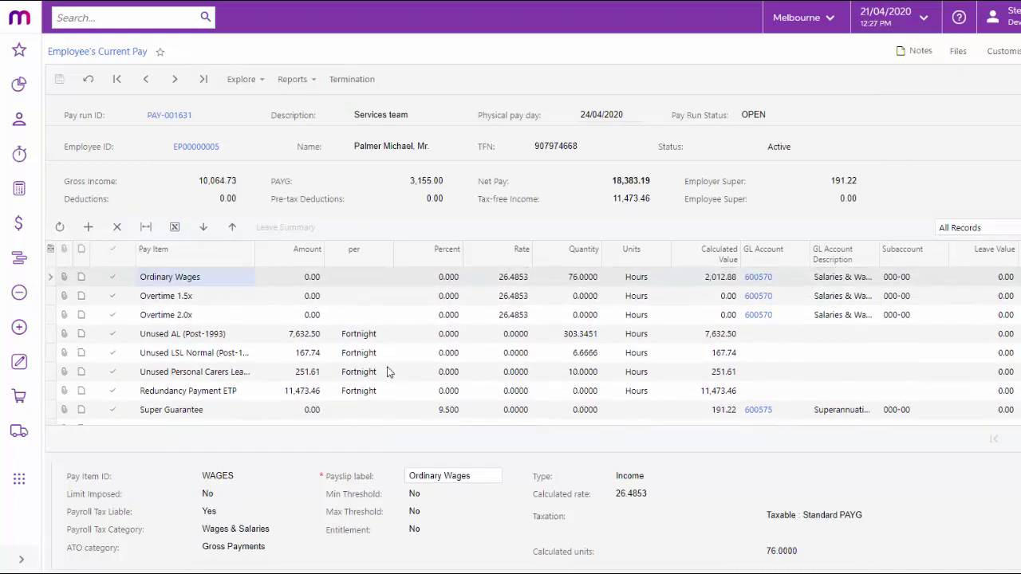
left_click(316, 82)
left_click(347, 106)
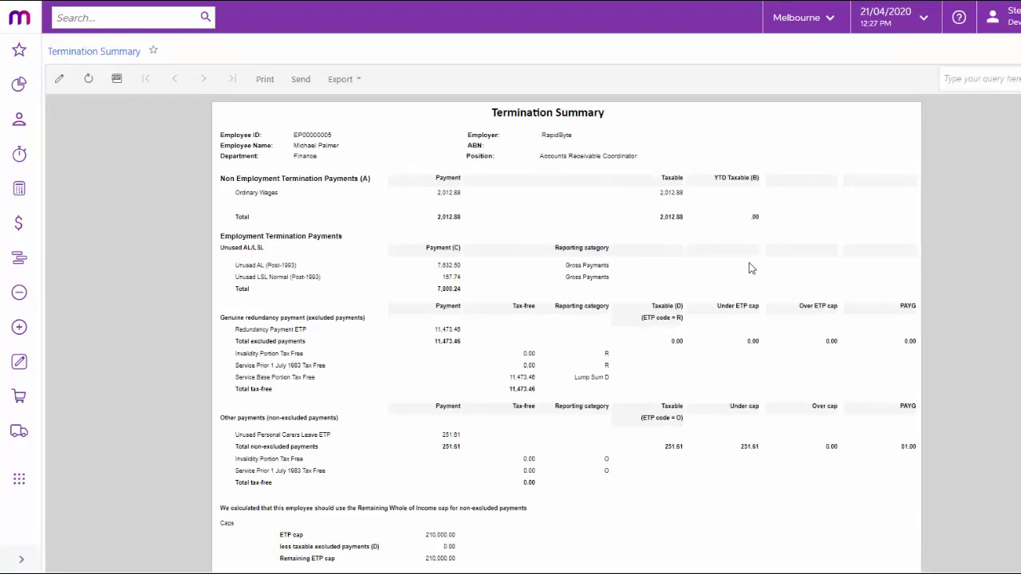
scroll(749, 268, "down", 3)
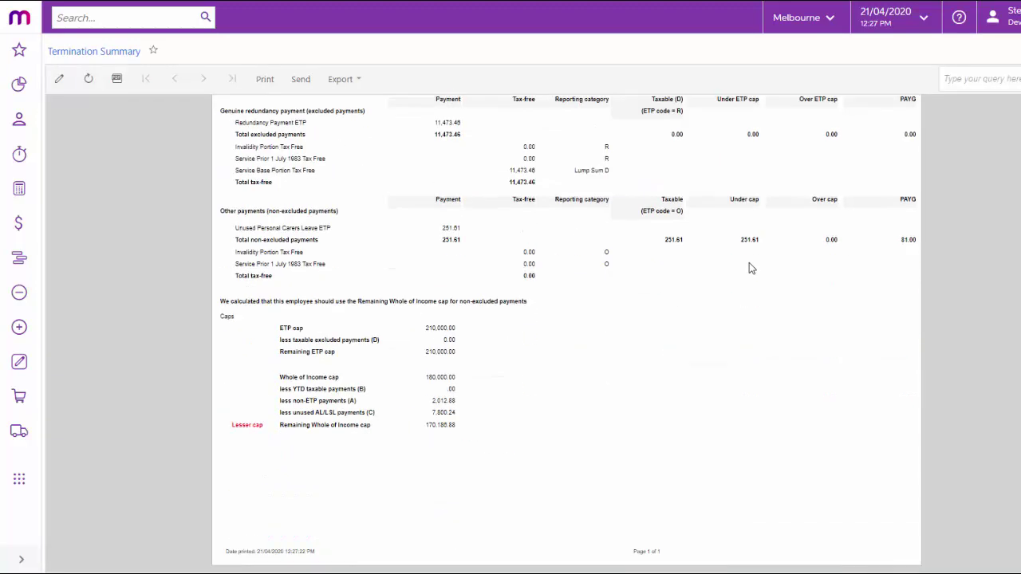
scroll(749, 268, "up", 3)
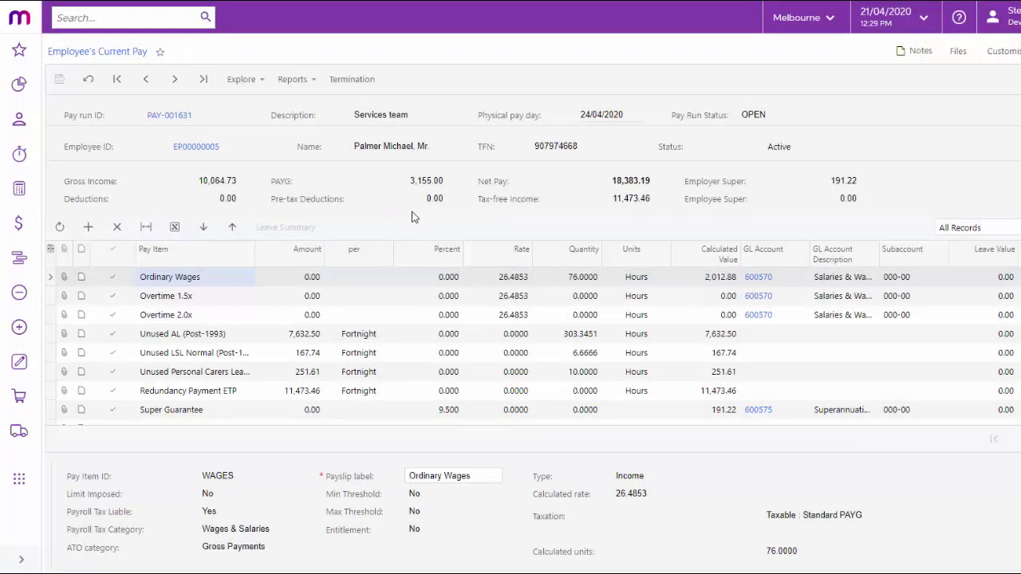
Reopen the Termination form from the employee's current pay, continuing past the leave payments warning.
left_click(351, 80)
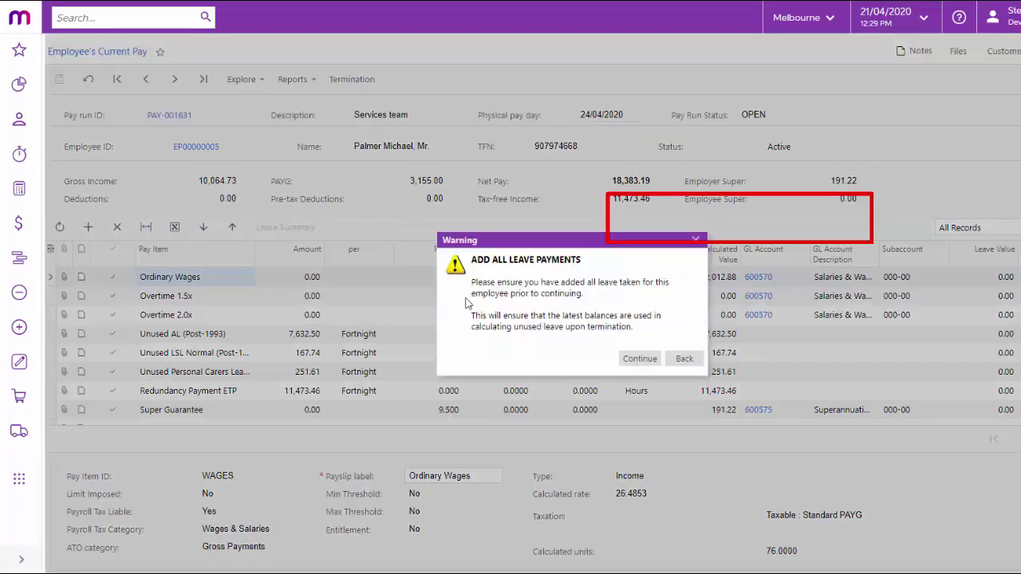
left_click(639, 359)
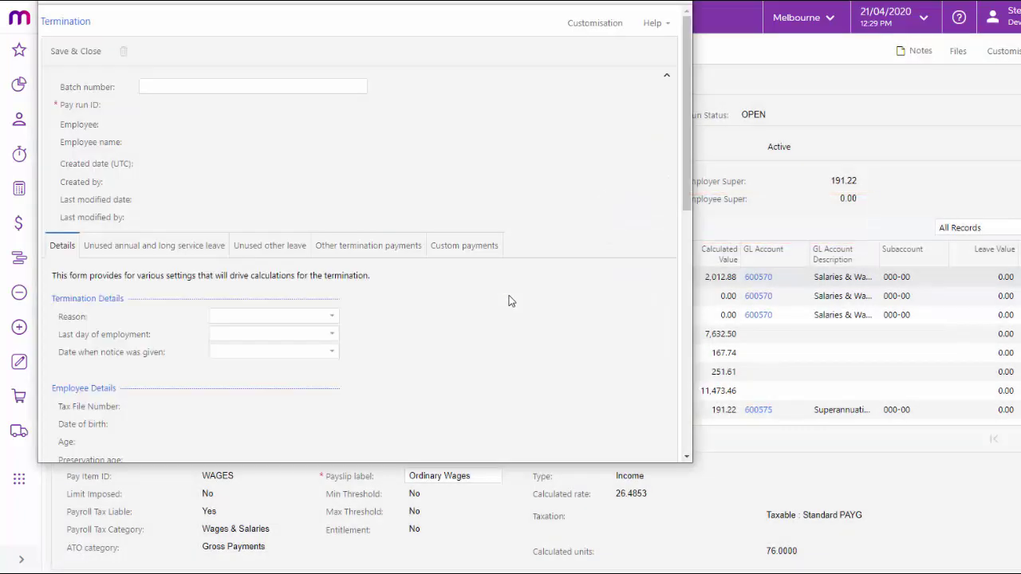